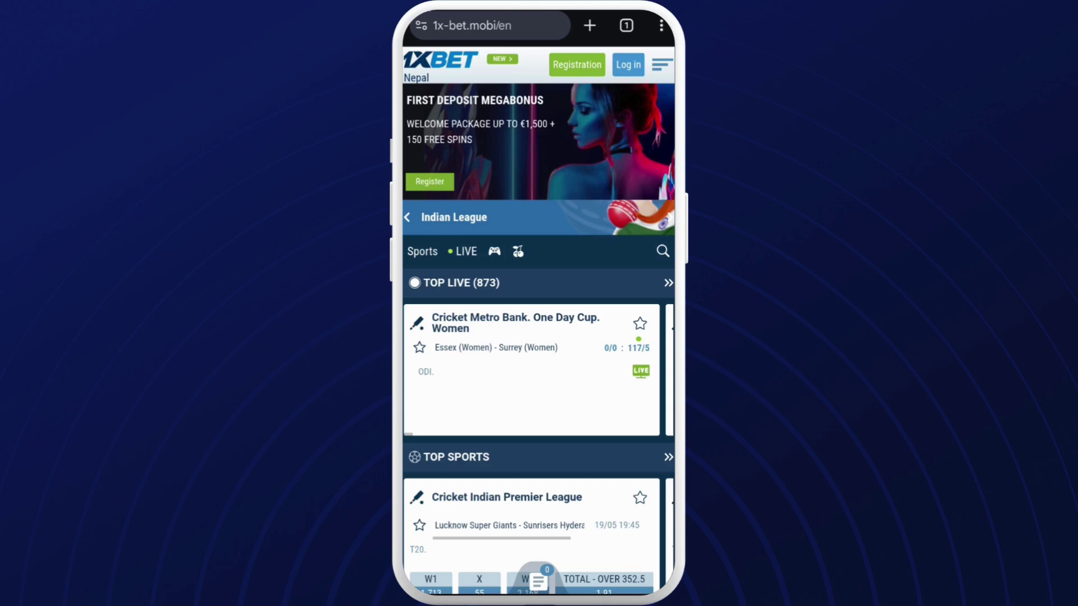
Switch off Chrome's Pop-ups and redirects site setting to block them on all sites.
{"action": "left_click", "coordinate": [661, 25]}
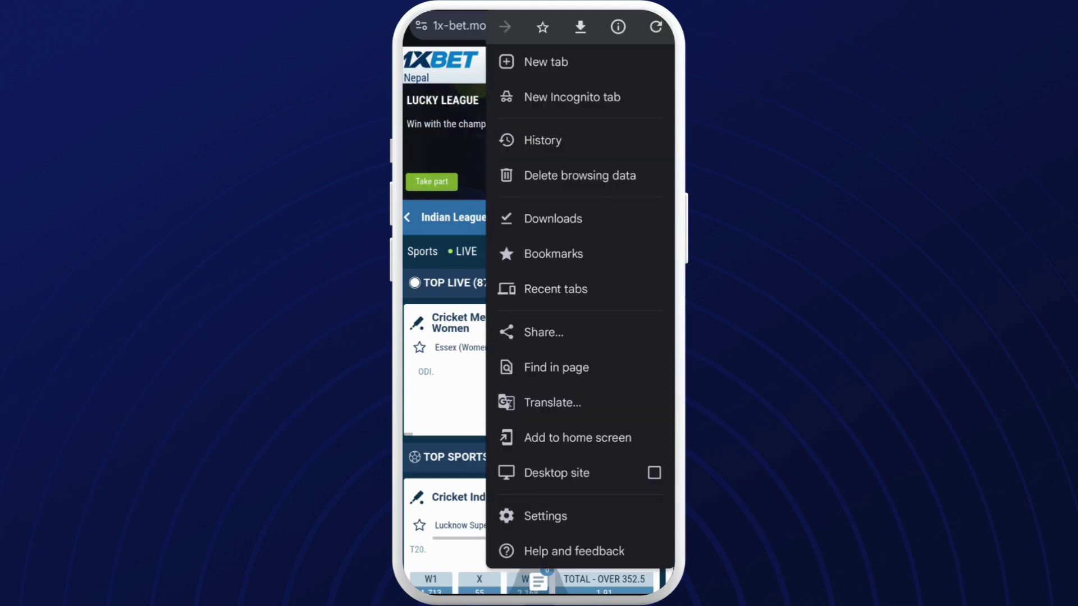
{"action": "left_click", "coordinate": [546, 516]}
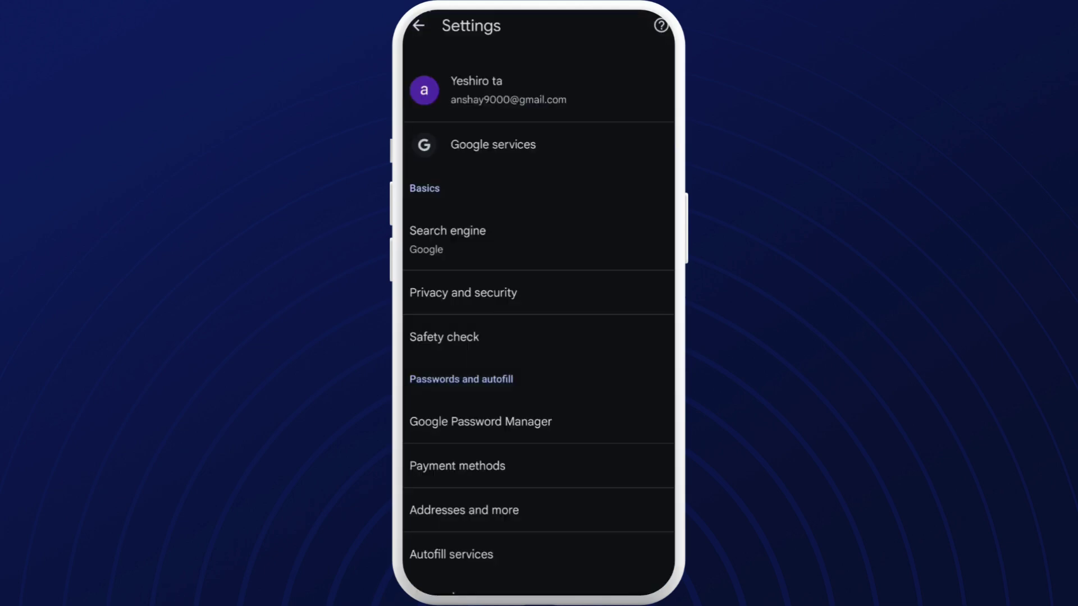
{"action": "scroll", "coordinate": [539, 338], "scroll_direction": "down", "scroll_amount": 5}
{"action": "scroll", "coordinate": [538, 337], "scroll_direction": "down", "scroll_amount": 5}
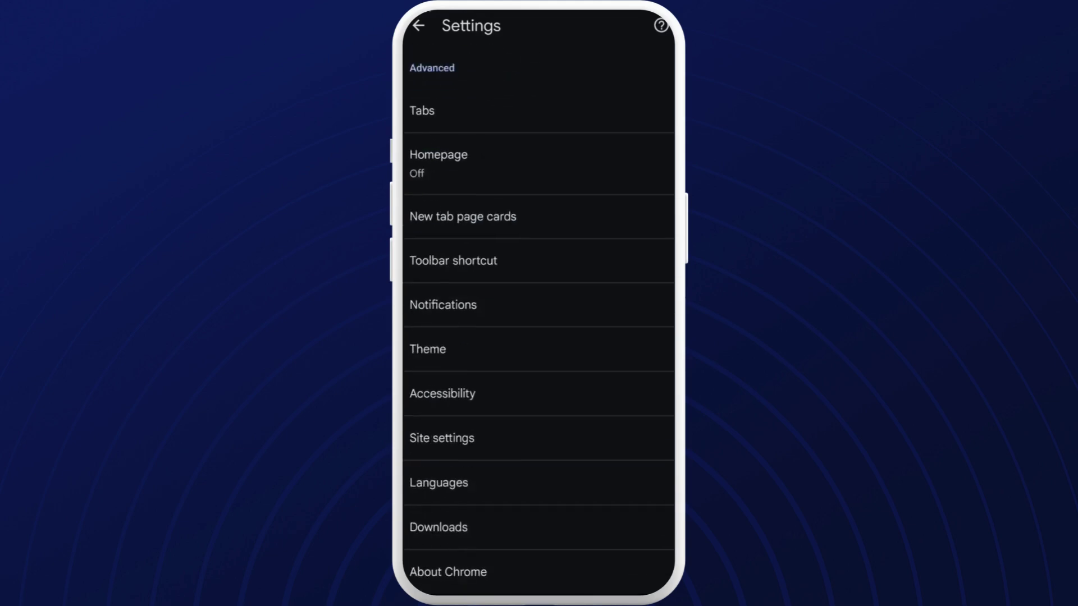
{"action": "left_click", "coordinate": [442, 442]}
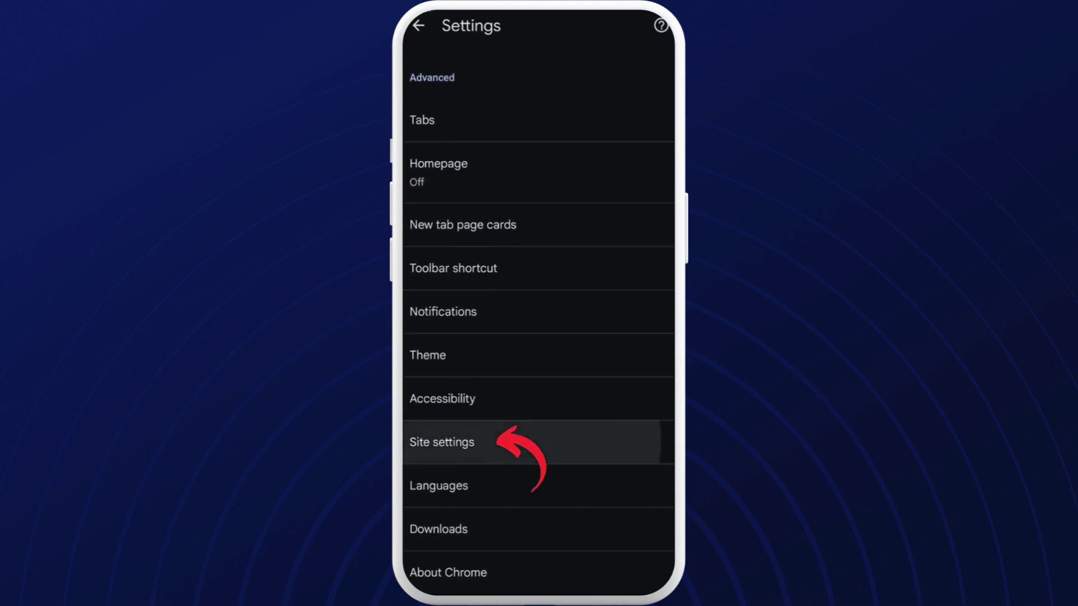
{"action": "scroll", "coordinate": [539, 337], "scroll_direction": "down", "scroll_amount": 5}
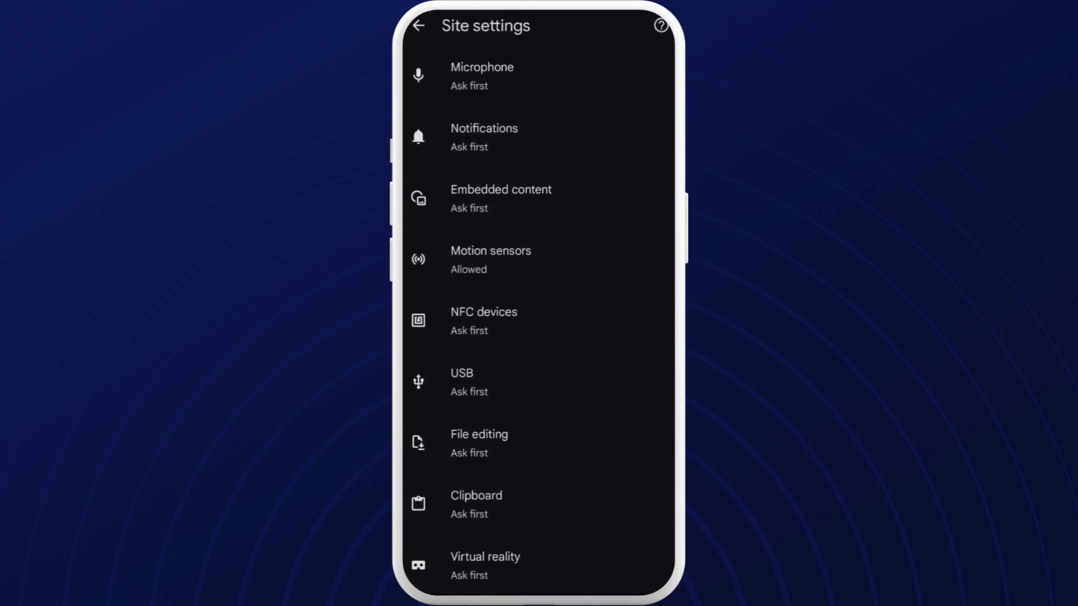
{"action": "scroll", "coordinate": [539, 337], "scroll_direction": "down", "scroll_amount": 5}
{"action": "scroll", "coordinate": [539, 338], "scroll_direction": "down", "scroll_amount": 5}
{"action": "scroll", "coordinate": [539, 337], "scroll_direction": "down", "scroll_amount": 5}
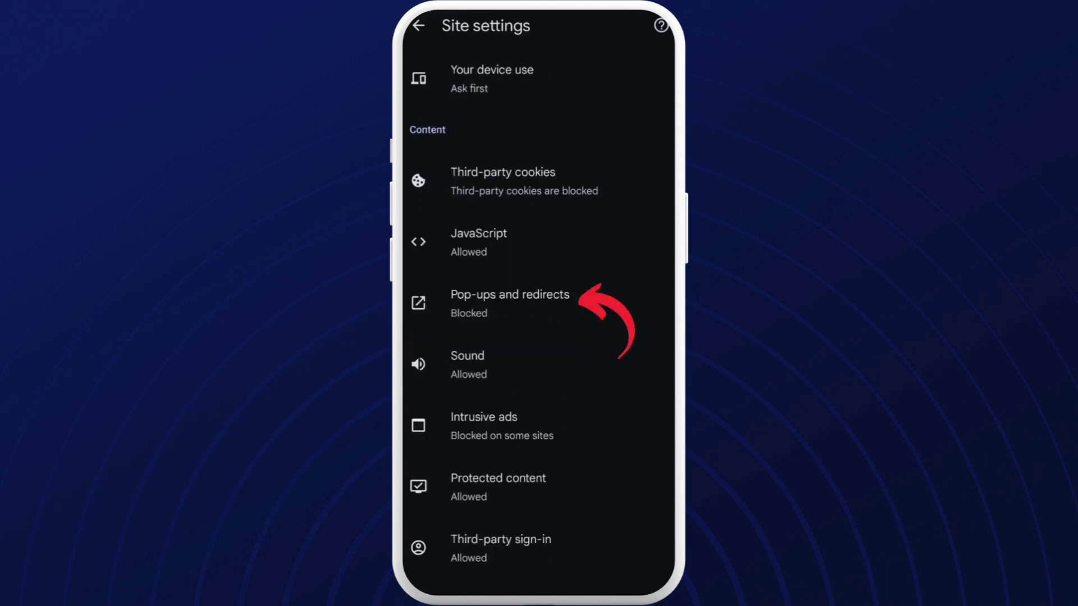
{"action": "left_click", "coordinate": [510, 303]}
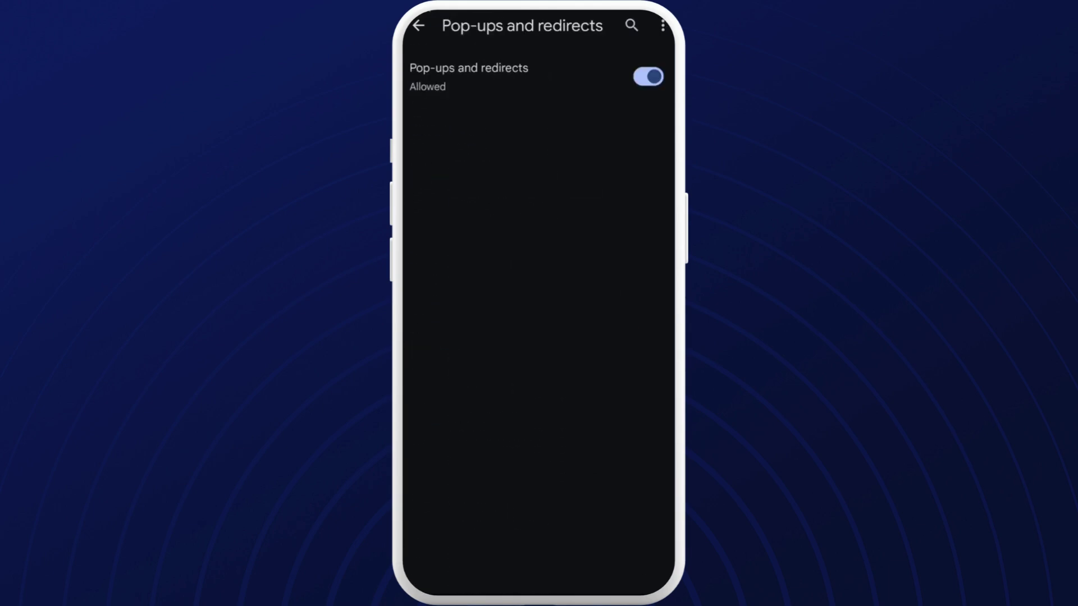
{"action": "left_click", "coordinate": [648, 76]}
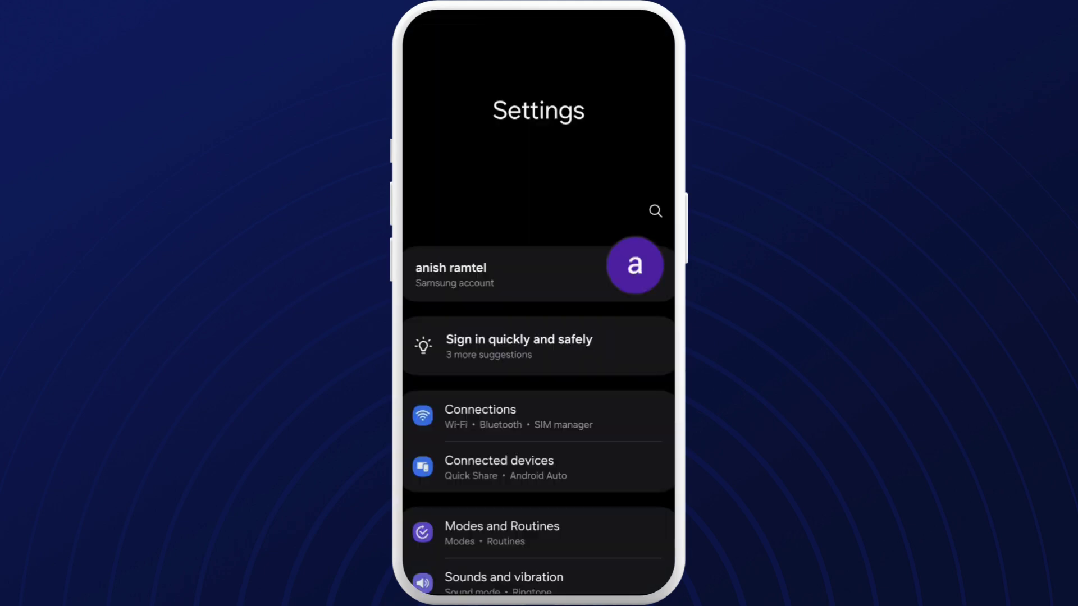
Open the Private DNS options under More connection settings.
{"action": "left_click", "coordinate": [539, 416]}
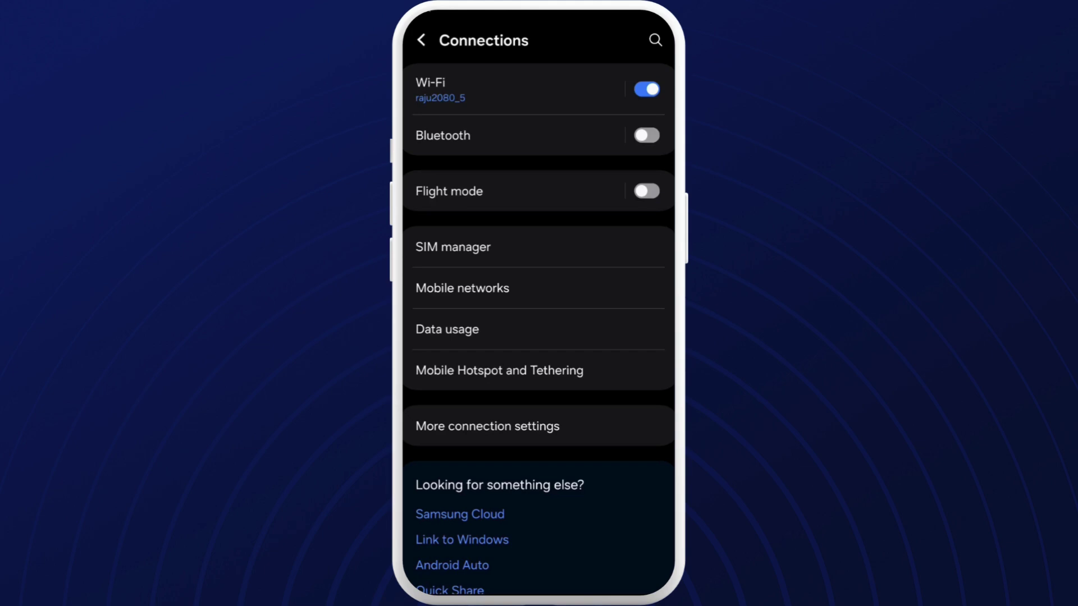
{"action": "left_click", "coordinate": [538, 426]}
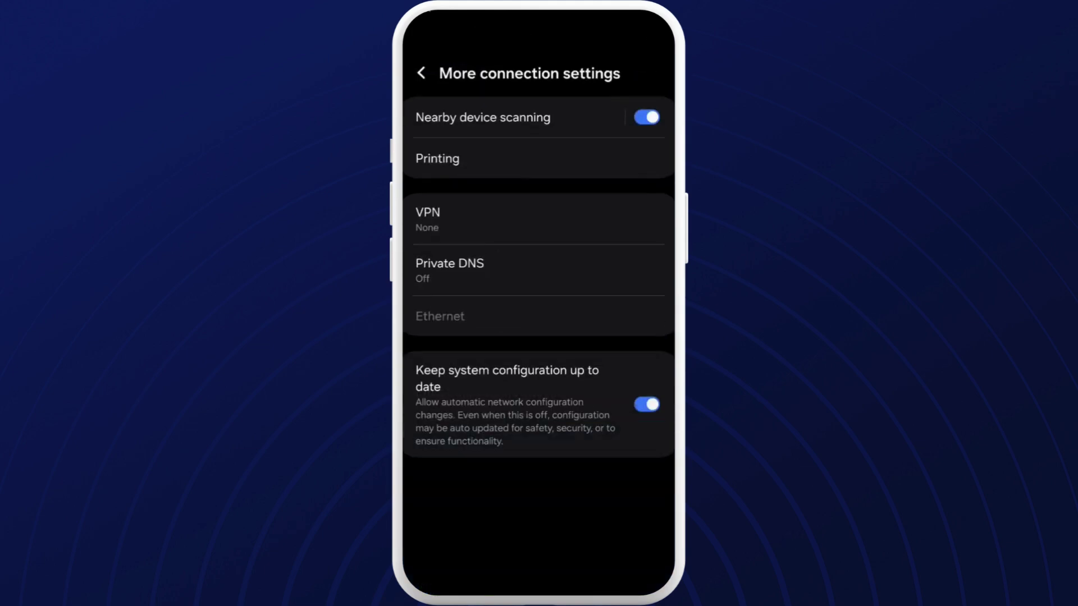
{"action": "left_click", "coordinate": [539, 236]}
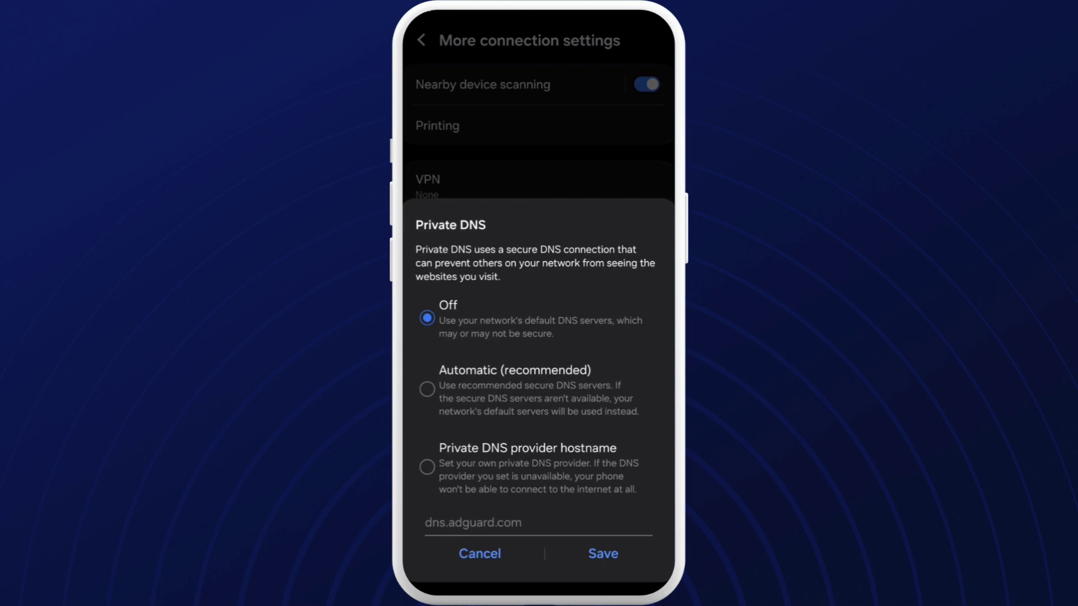
Save dns.adguard.com as the Private DNS provider hostname.
{"action": "left_click", "coordinate": [427, 467]}
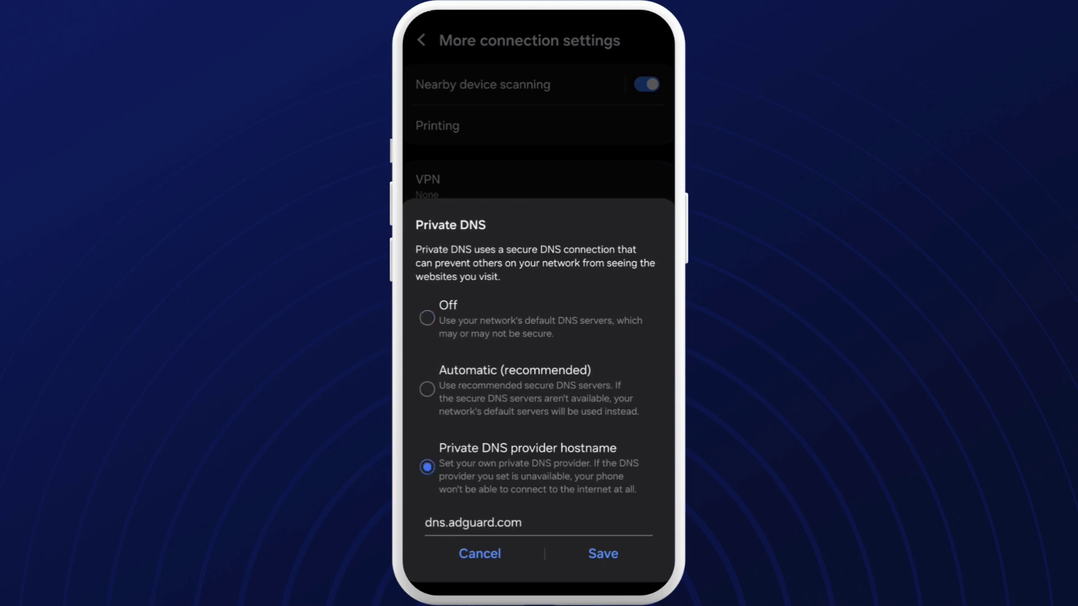
{"action": "left_click", "coordinate": [522, 522]}
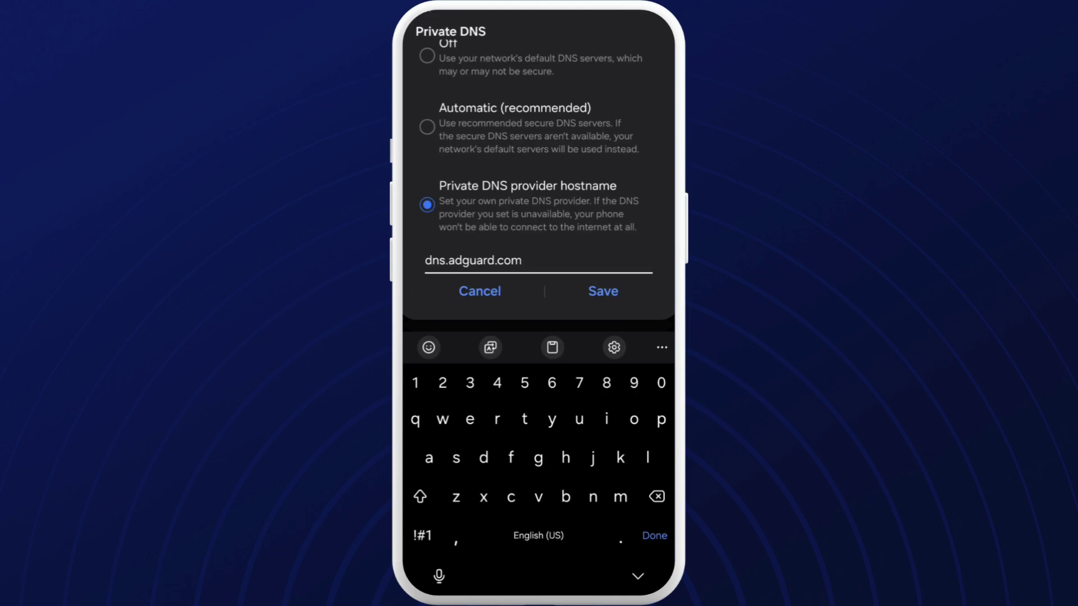
{"action": "left_click", "coordinate": [603, 291]}
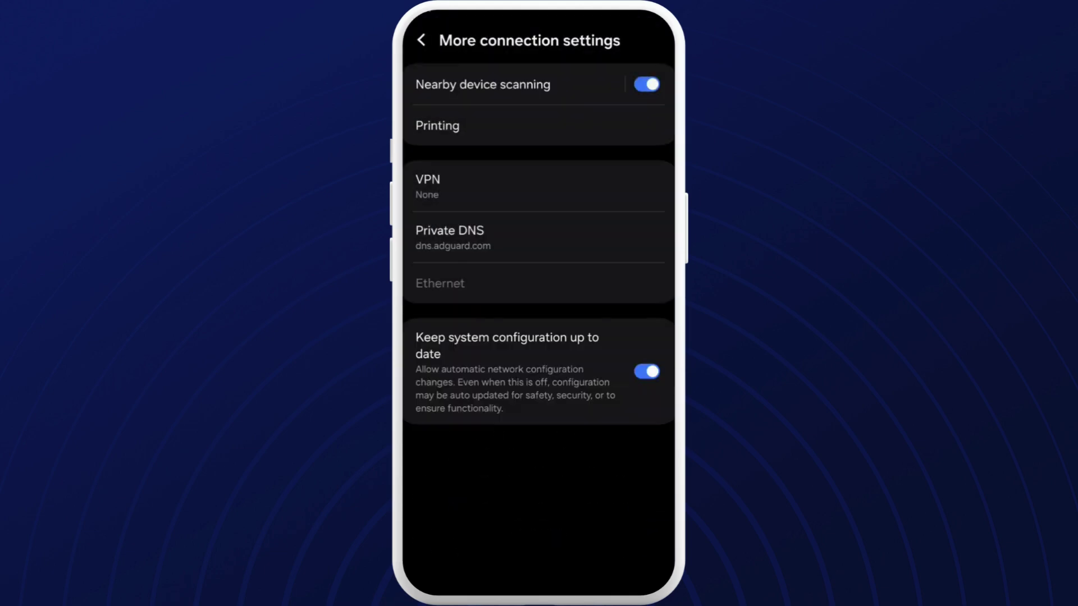